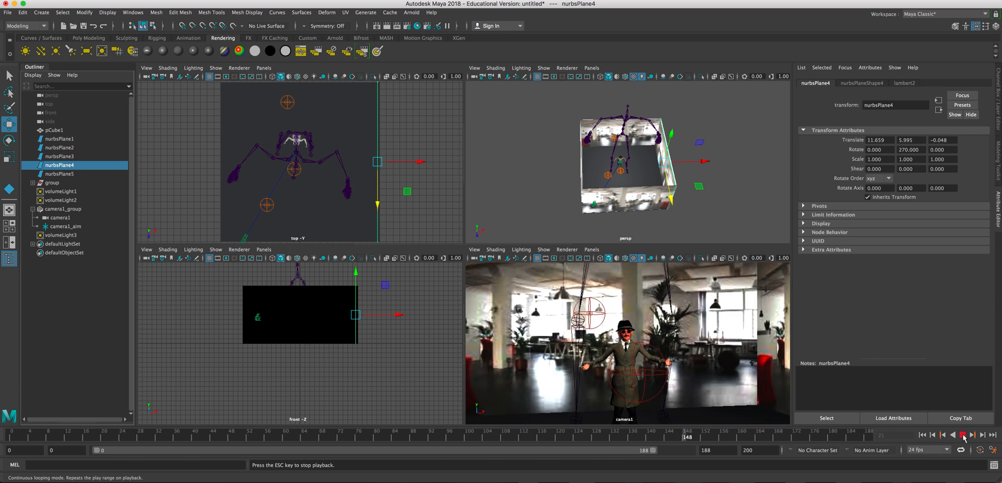
Stop the animation playback and switch to the Rendering menu set
left_click(962, 436)
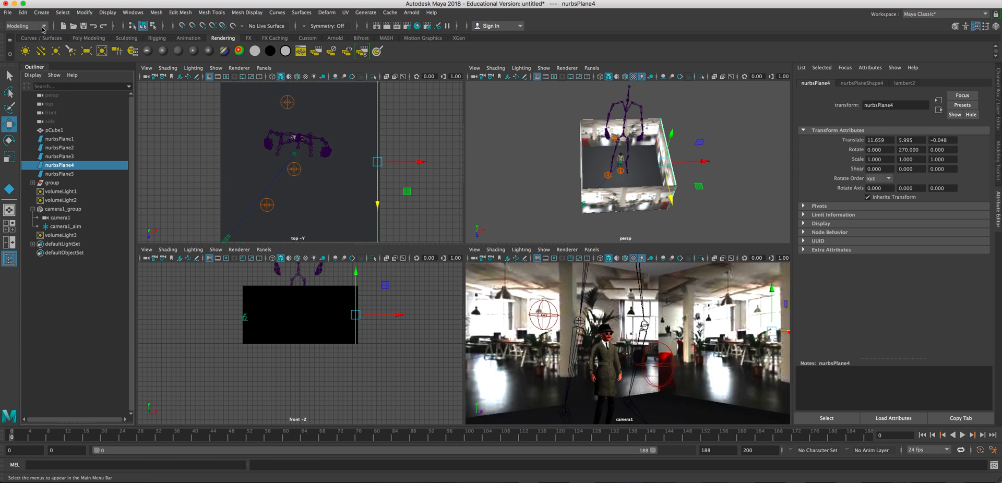
left_click(24, 26)
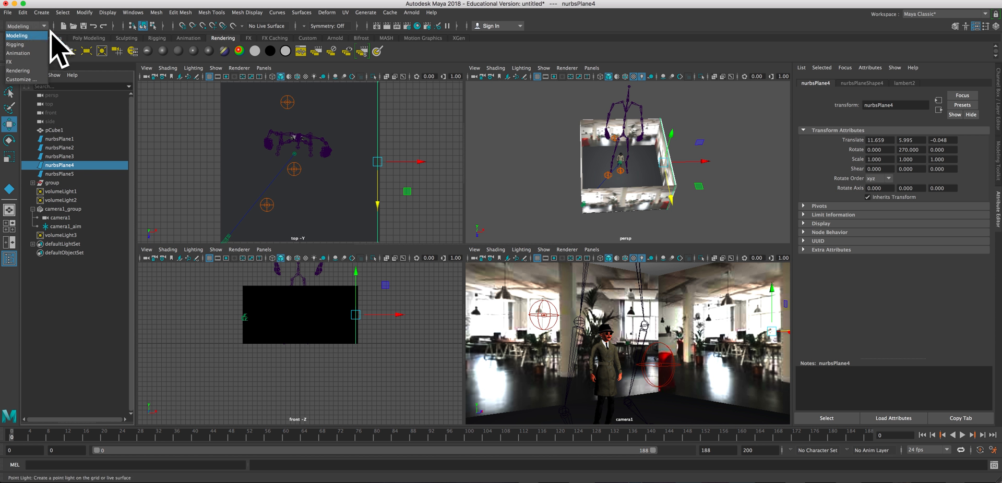
left_click(23, 70)
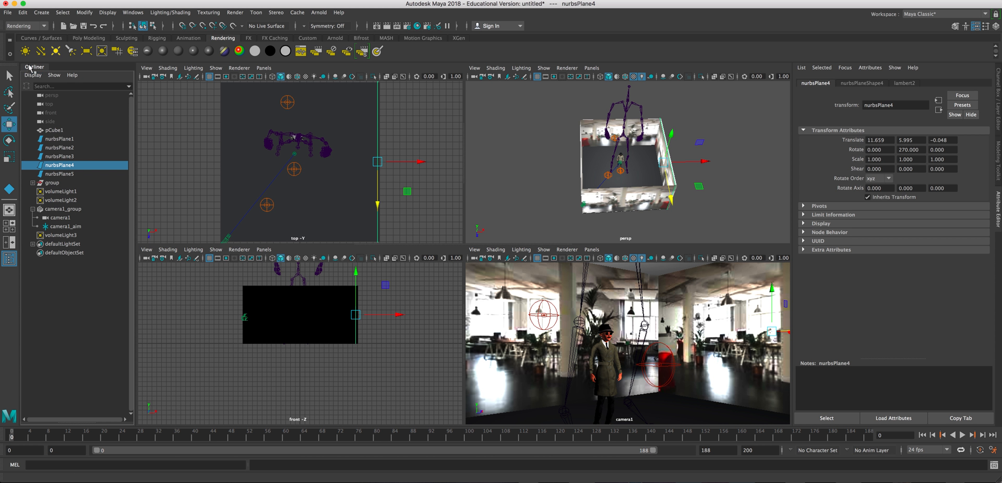
Open the render settings and choose Maya Software as the renderer
left_click(236, 13)
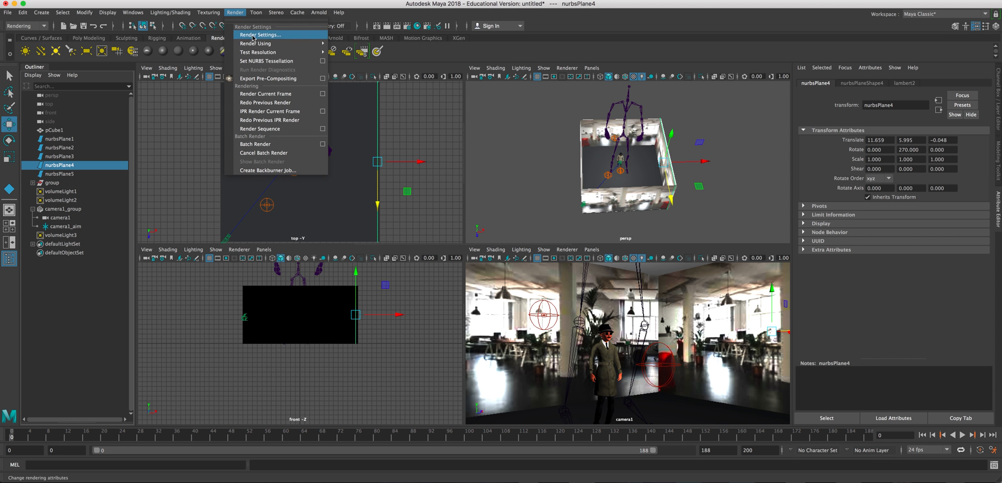
left_click(256, 35)
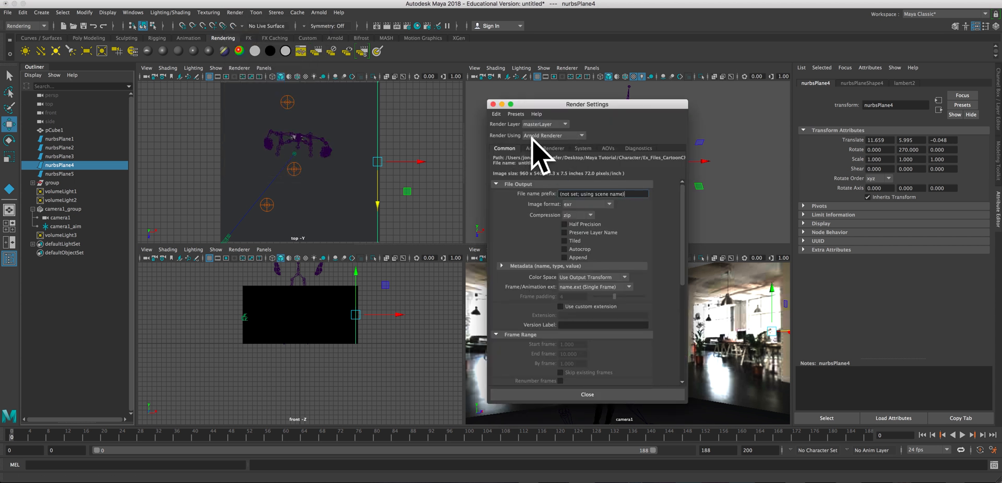
left_click(581, 136)
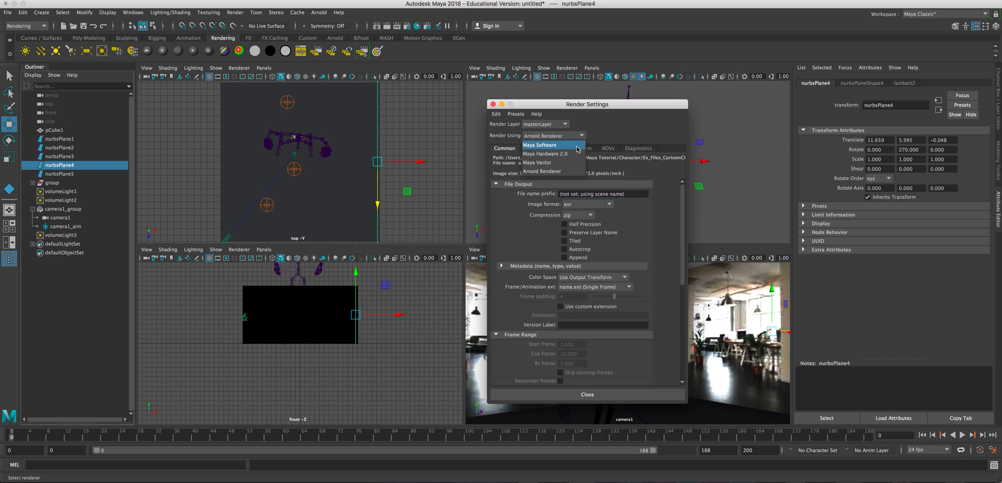
left_click(578, 149)
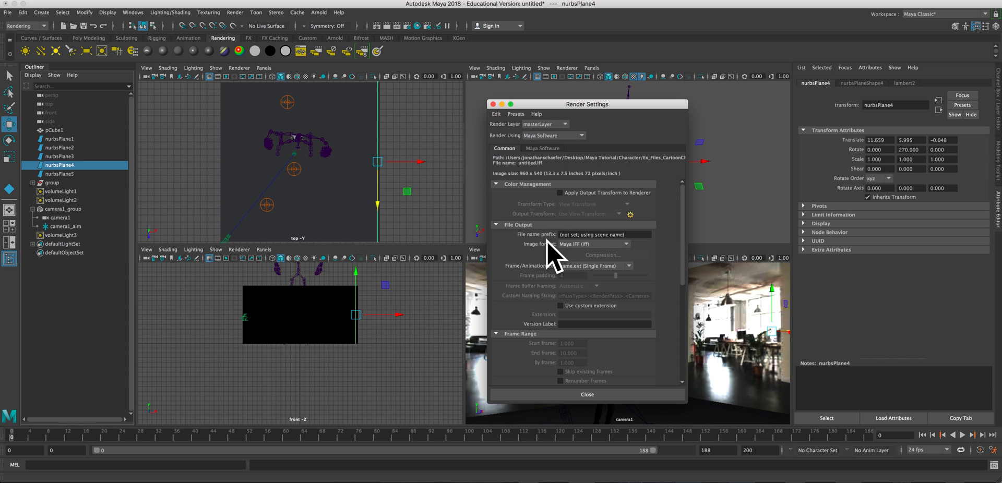
Set the output image format to JPEG (jpg) and the frame/animation extension to name#.ext
left_click(622, 244)
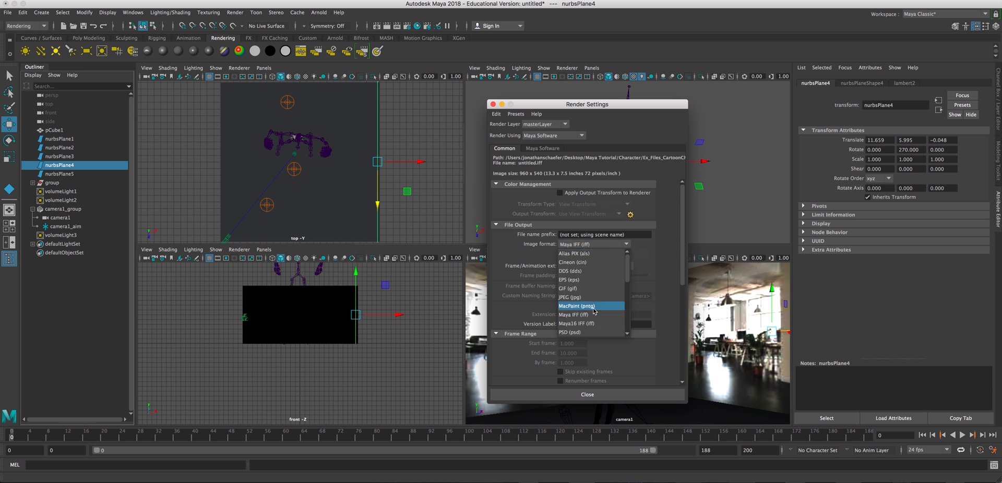
left_click(594, 301)
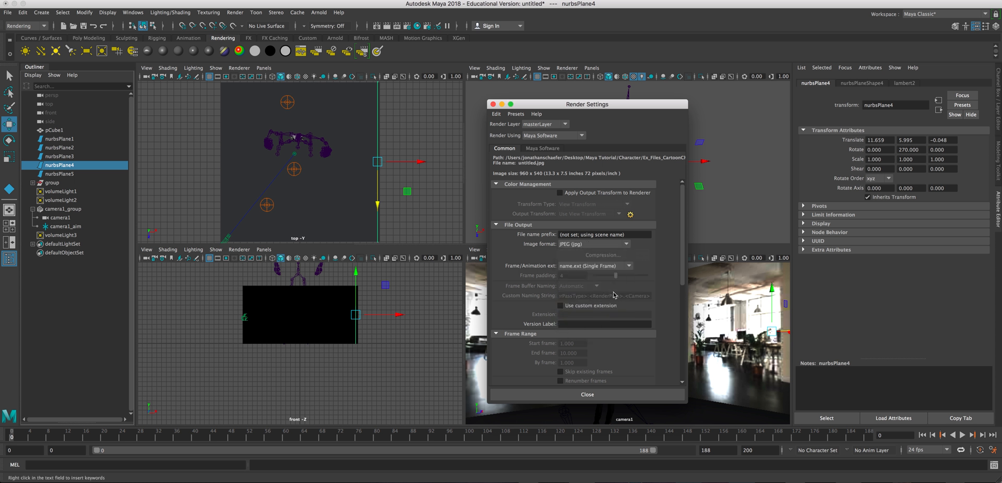
left_click(631, 268)
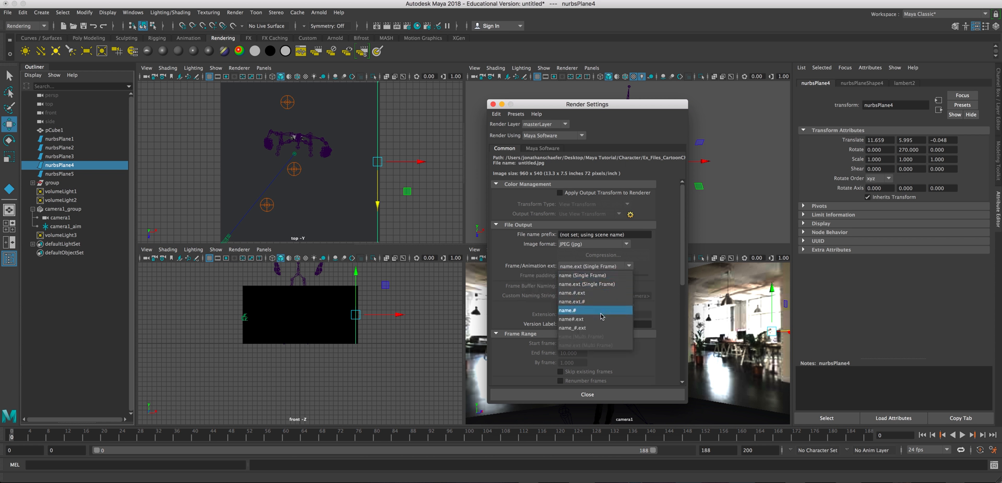
left_click(574, 319)
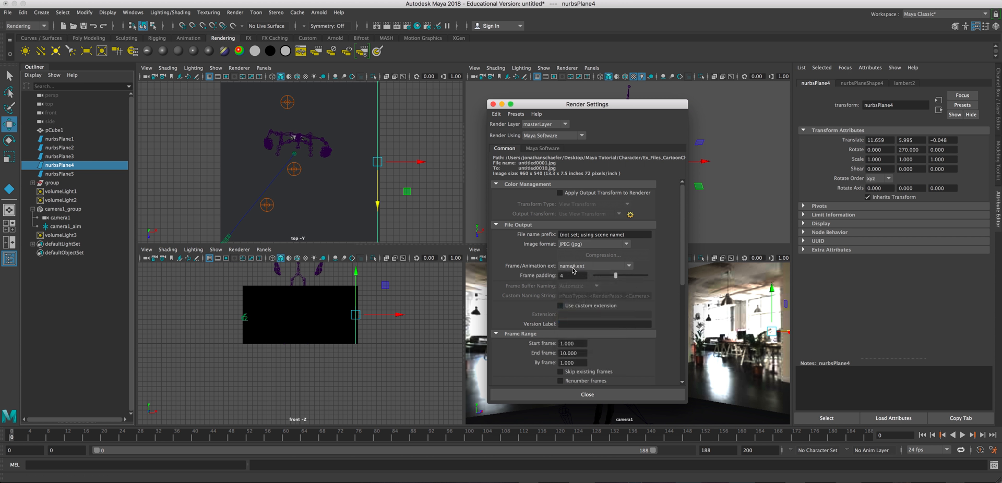
left_click(630, 267)
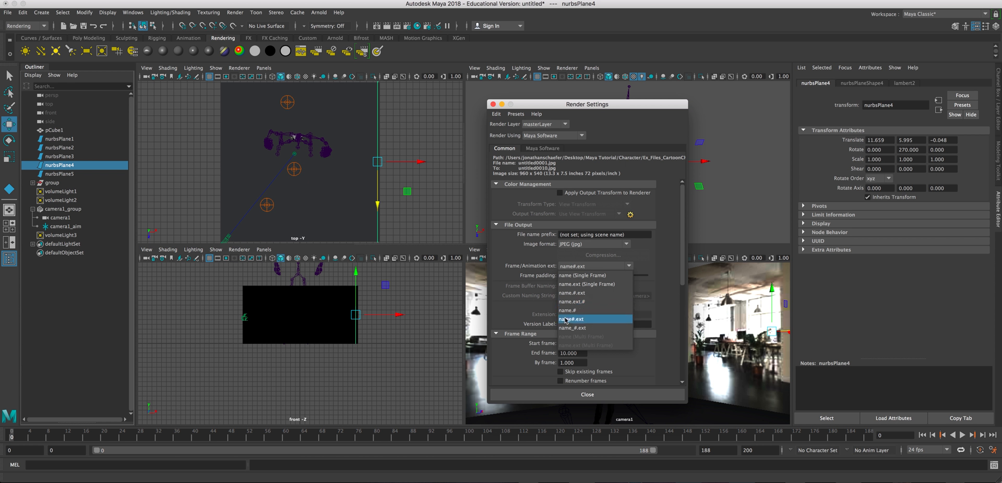
left_click(655, 251)
Set the frame padding of the output file names to 5
left_click_drag(562, 276, 546, 278)
type("5")
key("Return")
Set the renderable camera to camera1 and check the image size settings
left_click_drag(683, 274, 681, 313)
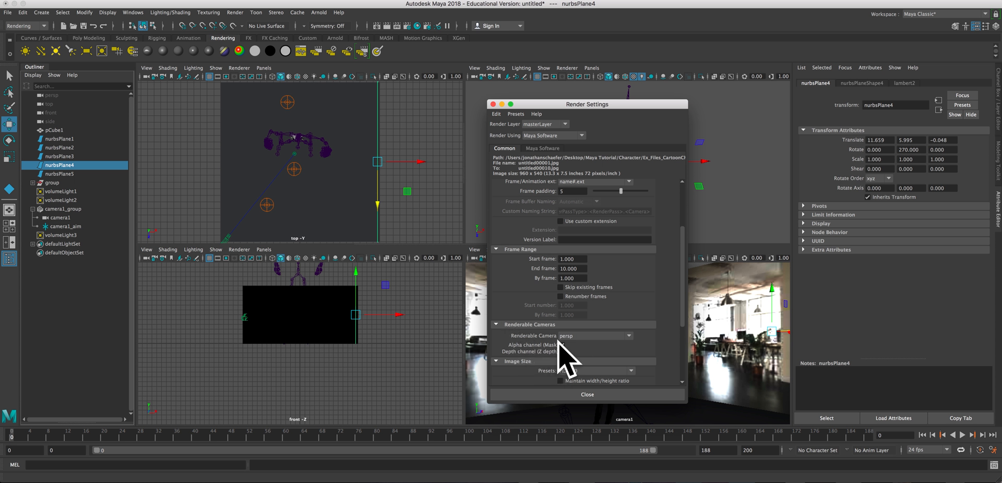
left_click(630, 338)
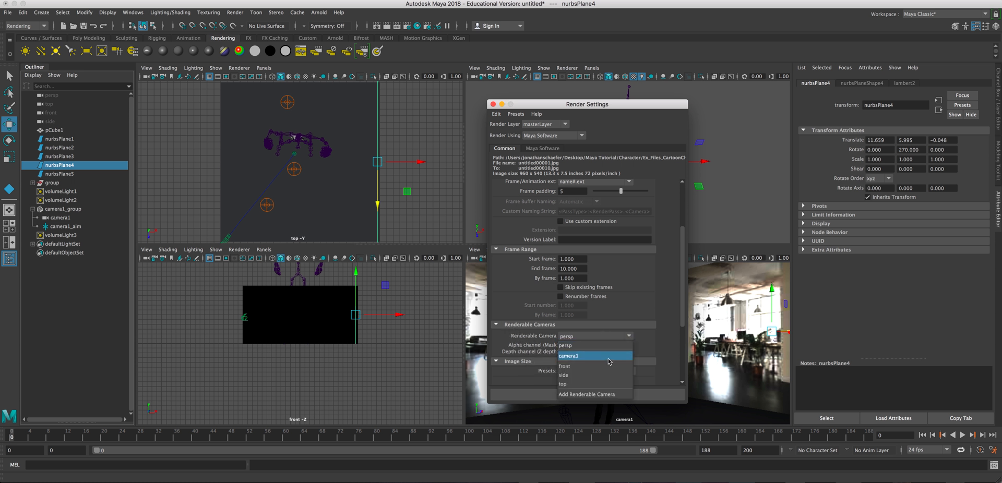
left_click(595, 356)
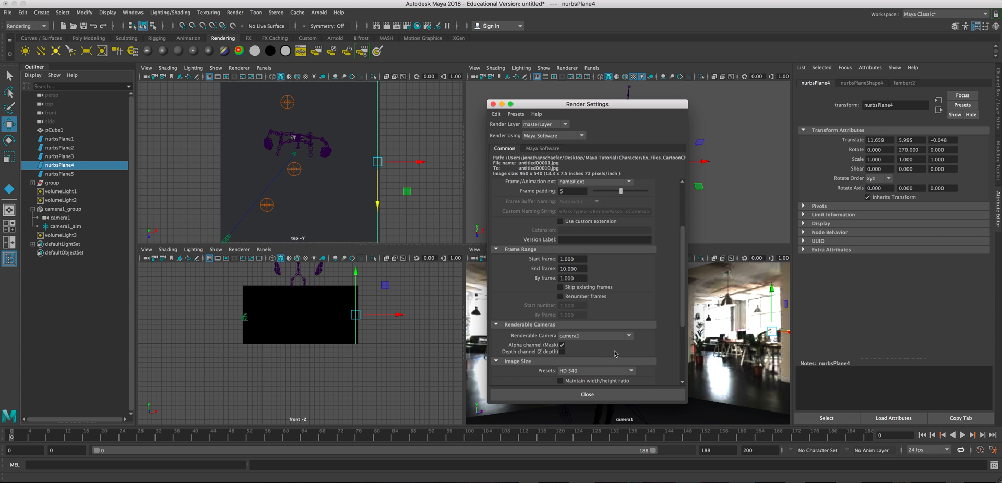
left_click_drag(683, 310, 679, 357)
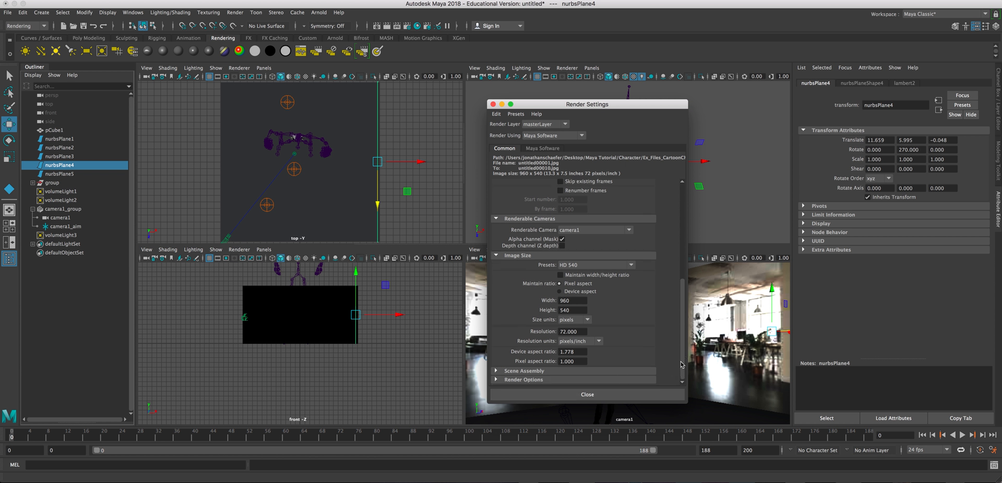
left_click_drag(682, 354, 682, 261)
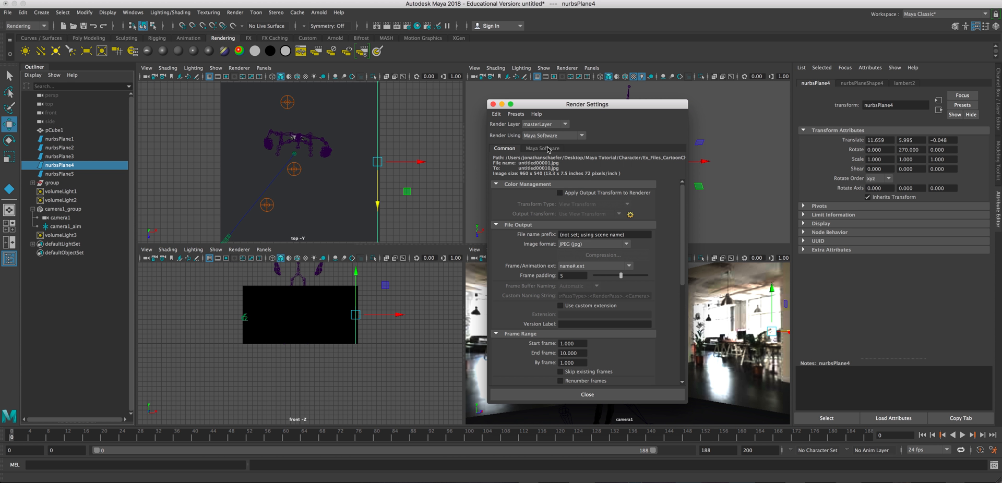
Set the Maya Software anti-aliasing quality to the Intermediate quality preset
left_click(544, 148)
left_click(643, 168)
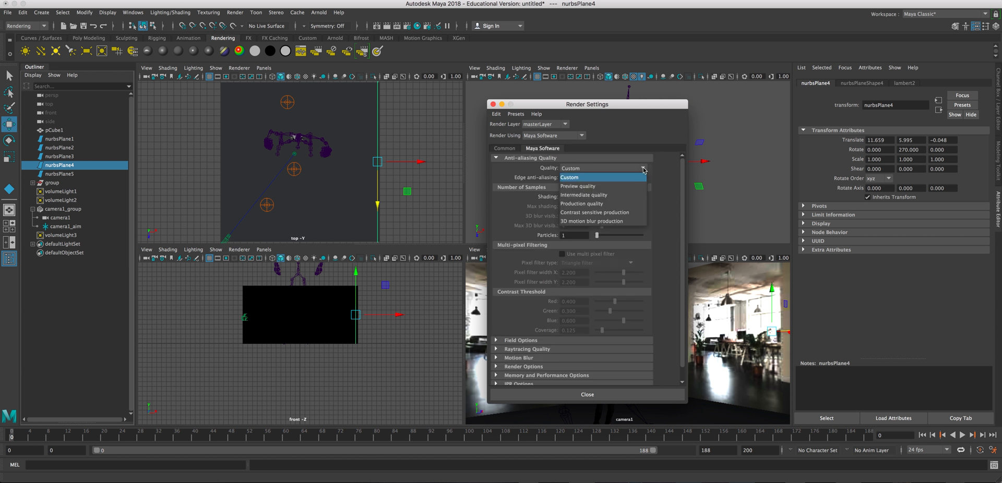
left_click(615, 196)
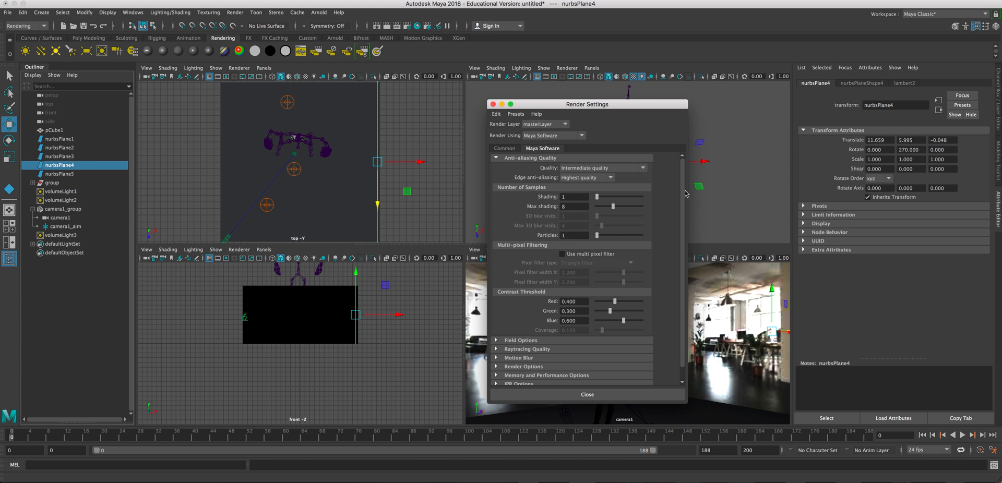
Enable raytracing in the Maya Software raytracing quality settings
scroll(680, 205, "down", 1)
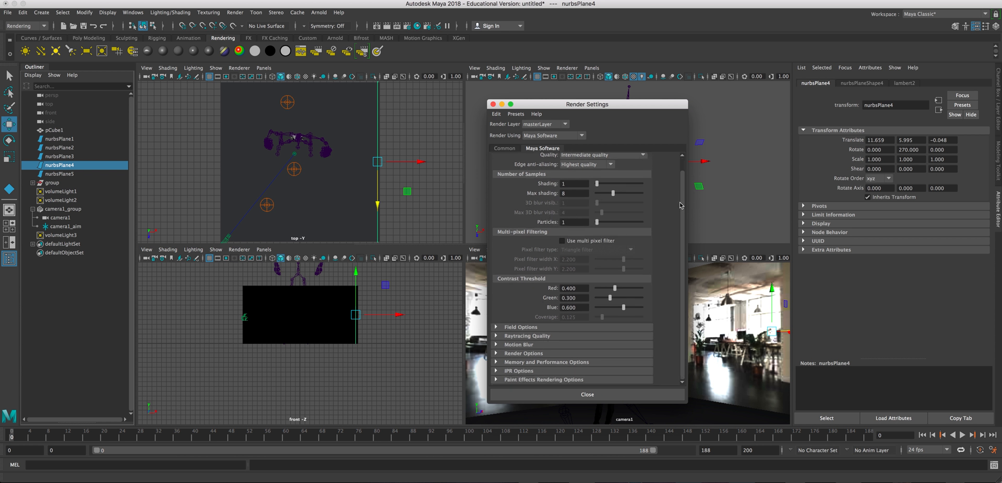
left_click(495, 337)
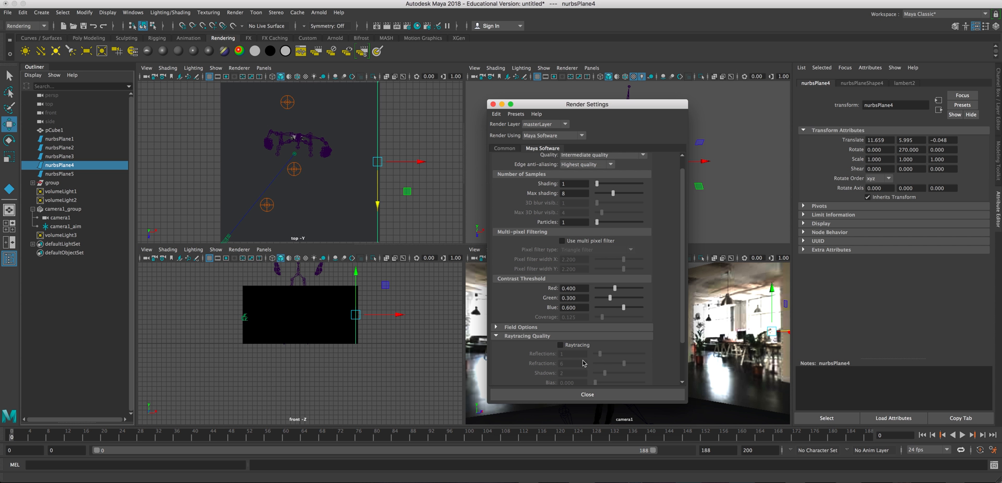
left_click(561, 346)
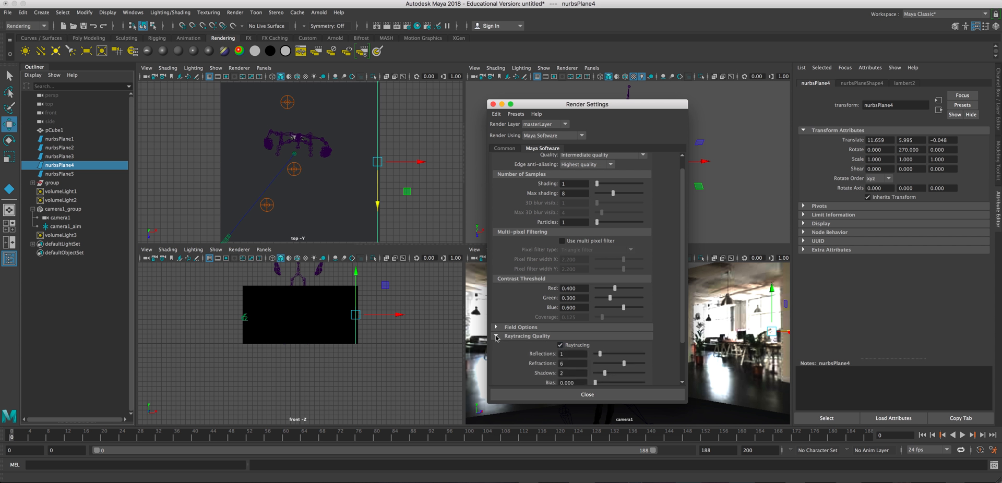
left_click(496, 337)
Enable motion blur for the software render with the 2D blur type
left_click(497, 345)
left_click(560, 354)
left_click(562, 363)
Examine the software Render Options section and review the common output, camera and image size settings
left_click_drag(684, 274, 681, 351)
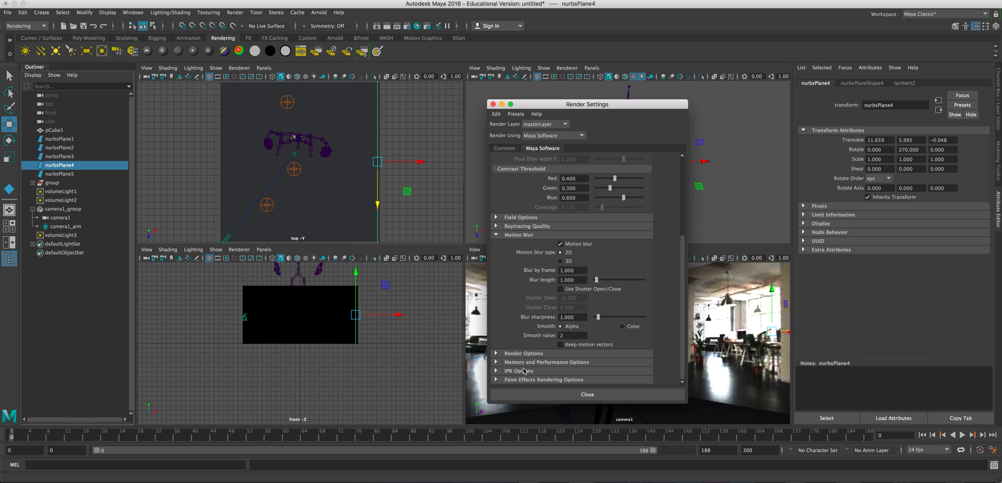
left_click(496, 354)
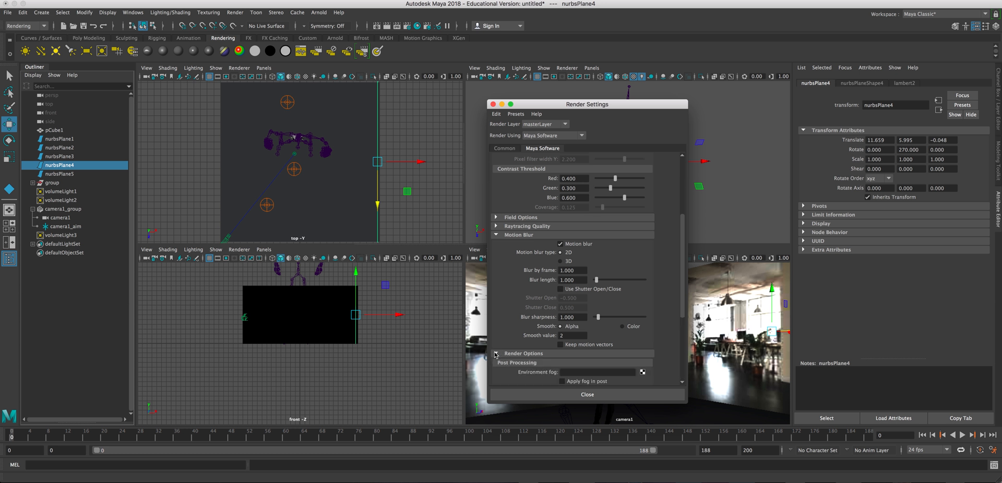
left_click(496, 354)
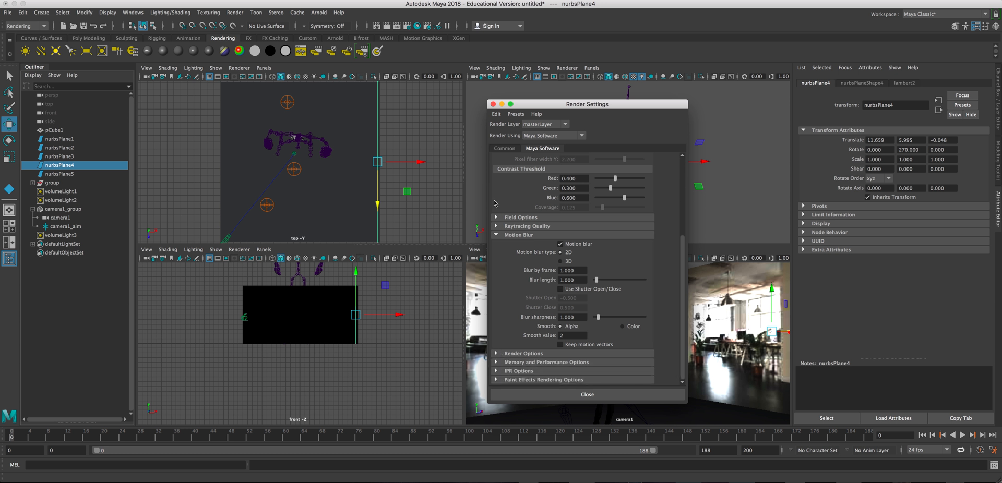
left_click(506, 148)
scroll(592, 332, "down", 5)
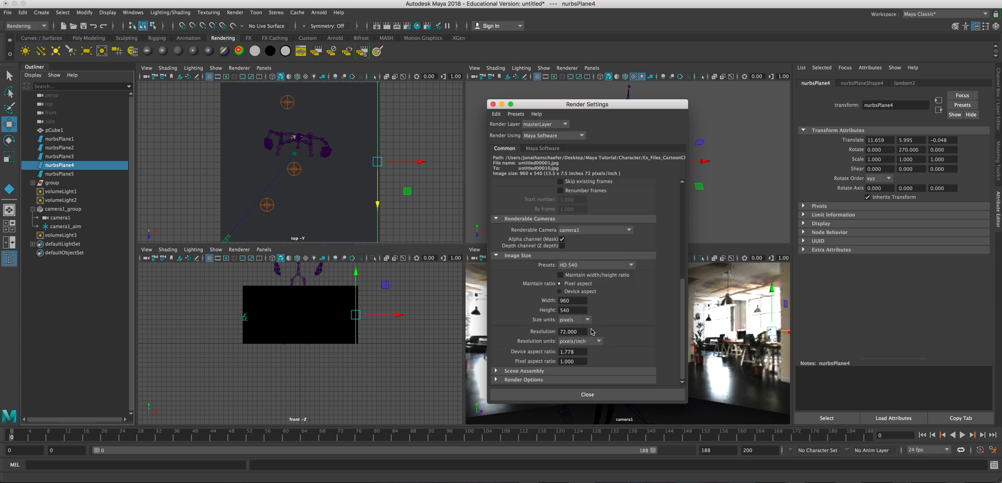
scroll(592, 332, "up", 5)
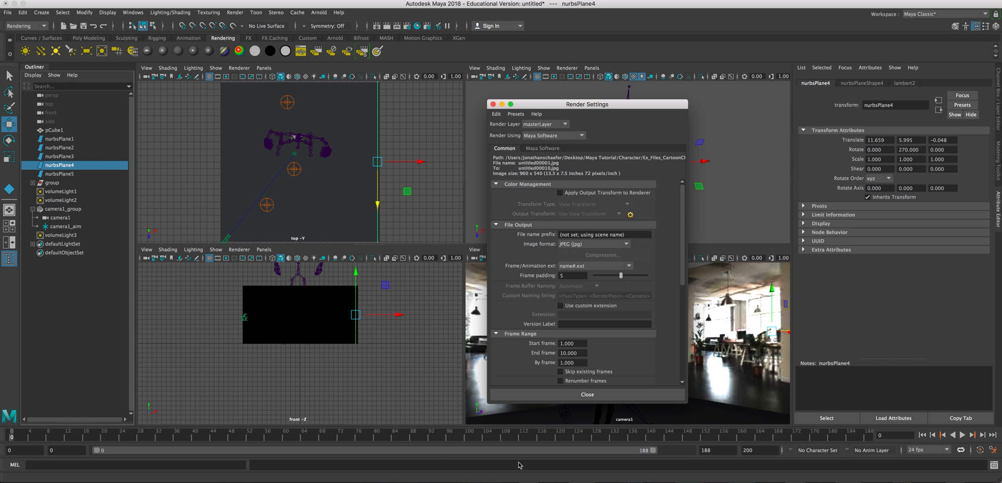
Close the render settings and start a batch render of the scene
left_click(589, 396)
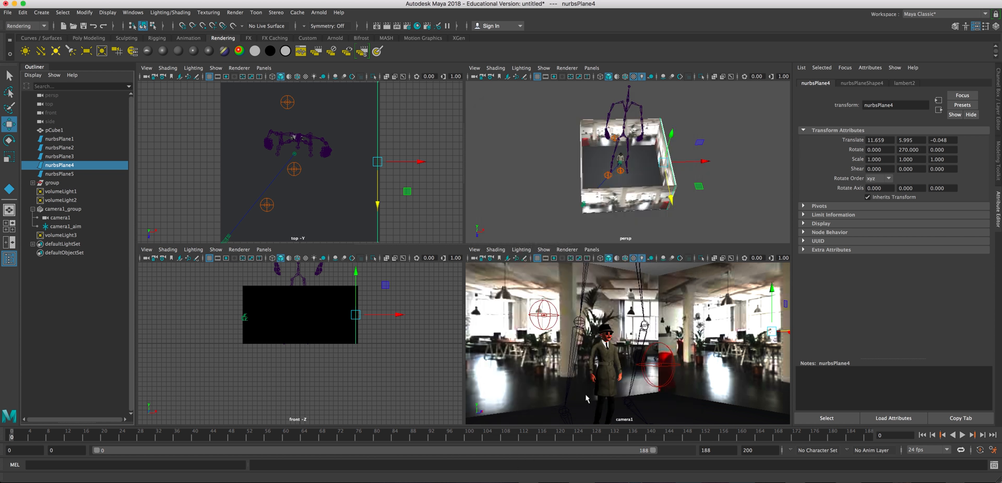
left_click(236, 13)
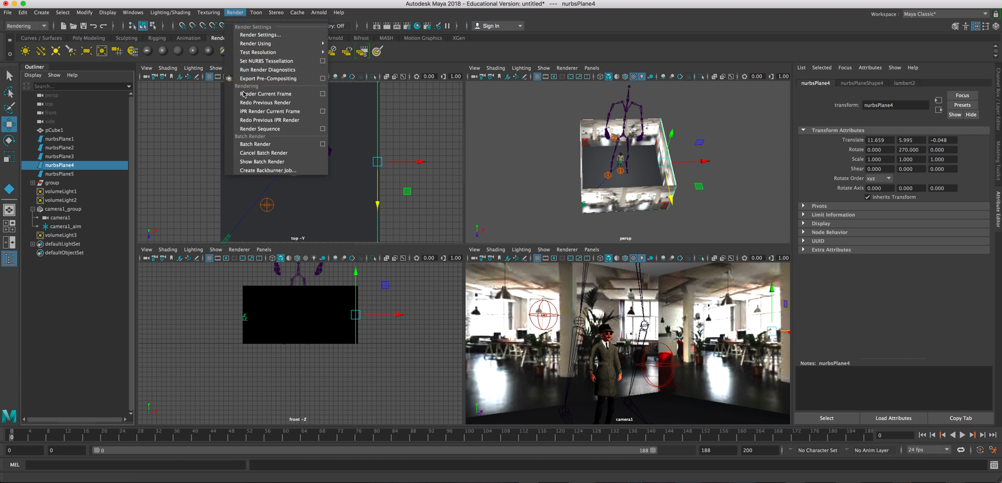
left_click(267, 147)
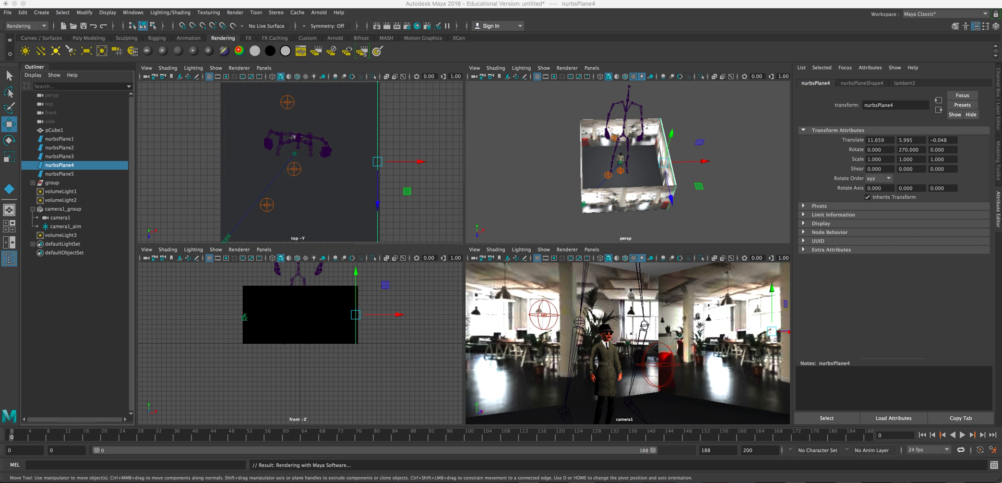
Open the Script Editor, move it over the viewports and enlarge it to read the batch render log
left_click(994, 466)
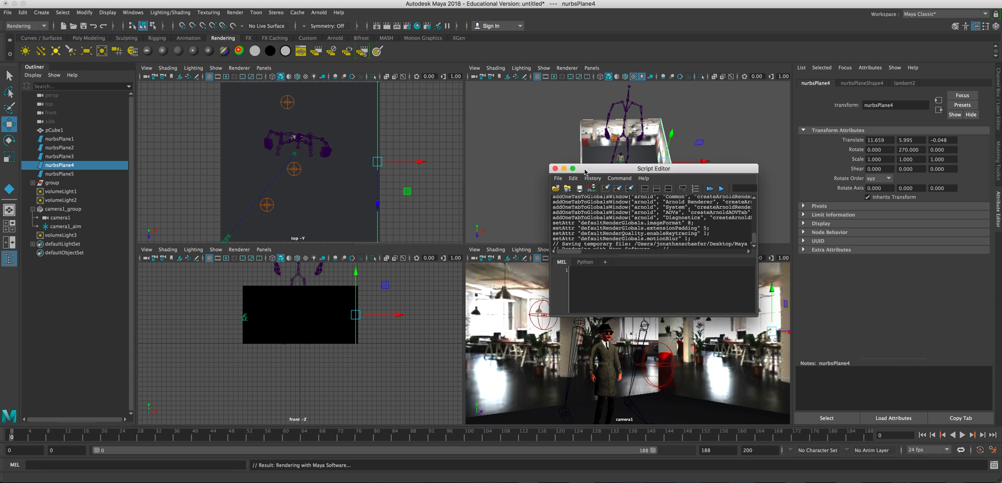
left_click_drag(577, 166, 260, 73)
left_click_drag(443, 223, 834, 344)
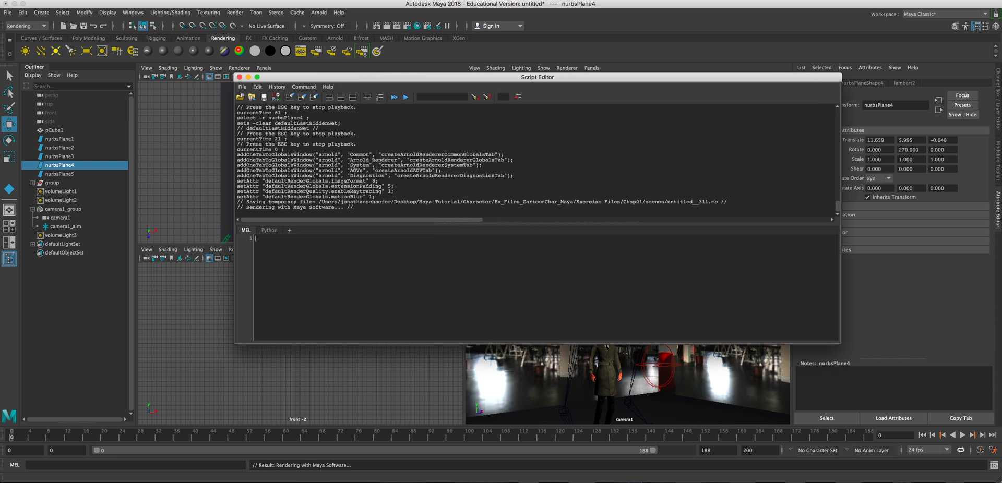